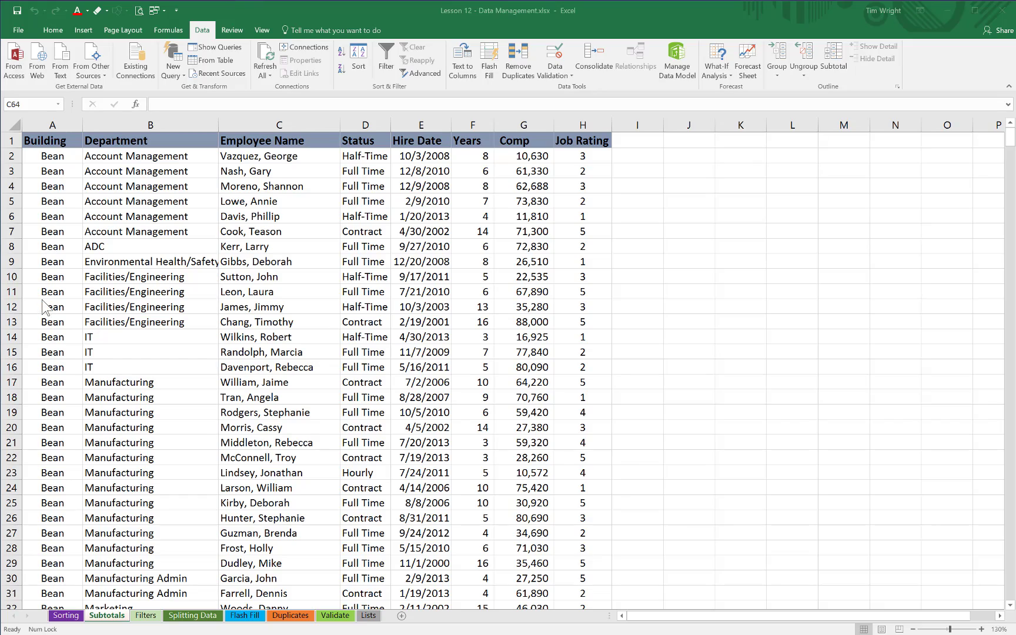
# Step: Select the entire employee data range and cycle through its corner cells to check its extent, then deselect it
pyautogui.scroll(-16, 50, 433)
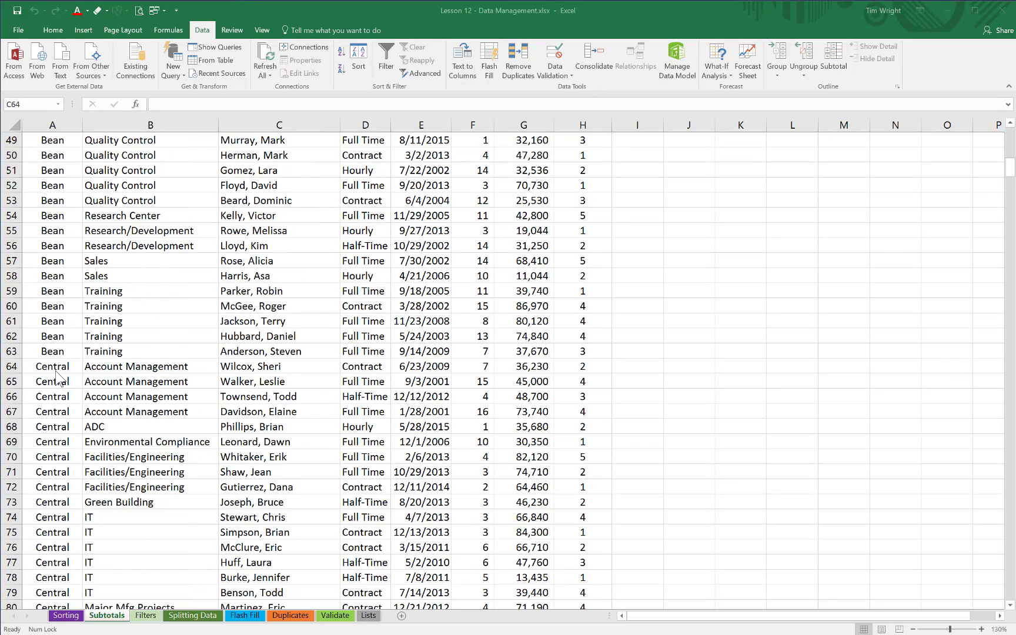
pyautogui.scroll(16, 56, 377)
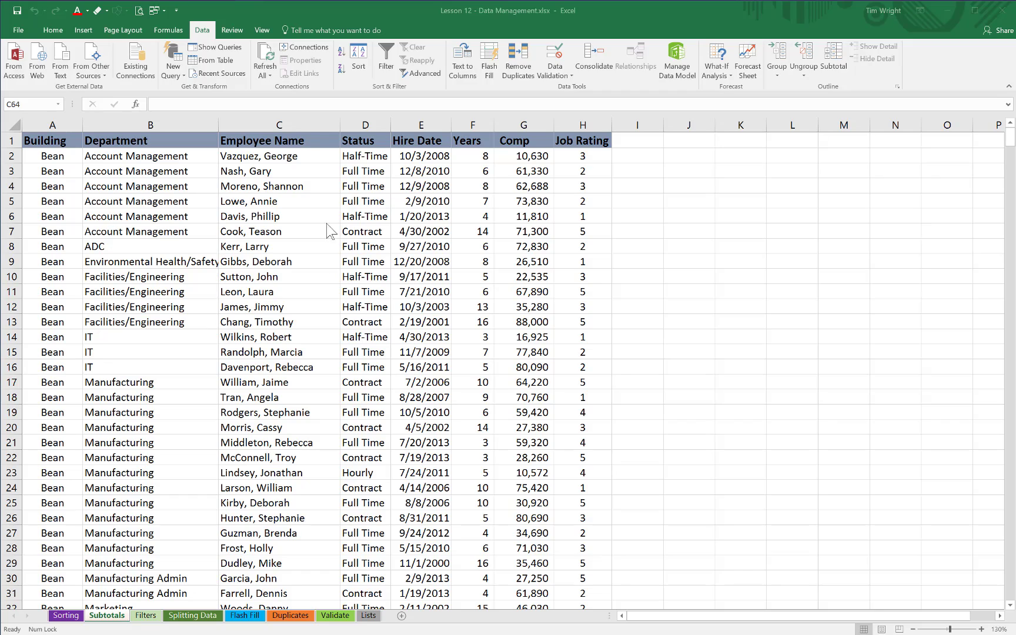
pyautogui.click(362, 231)
pyautogui.click(362, 231)
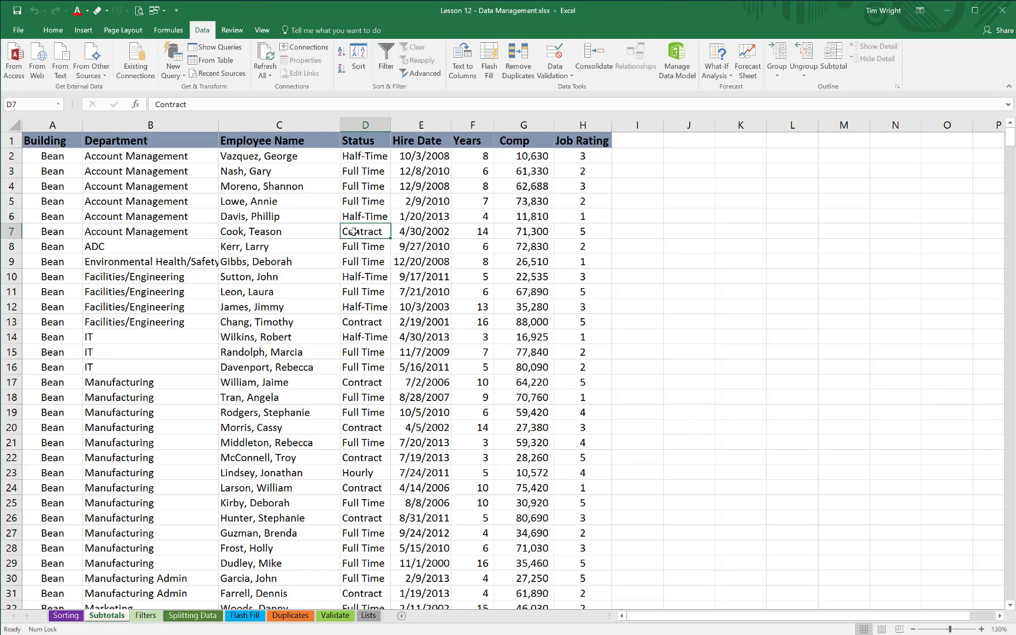
pyautogui.hotkey('ctrl', 'a')
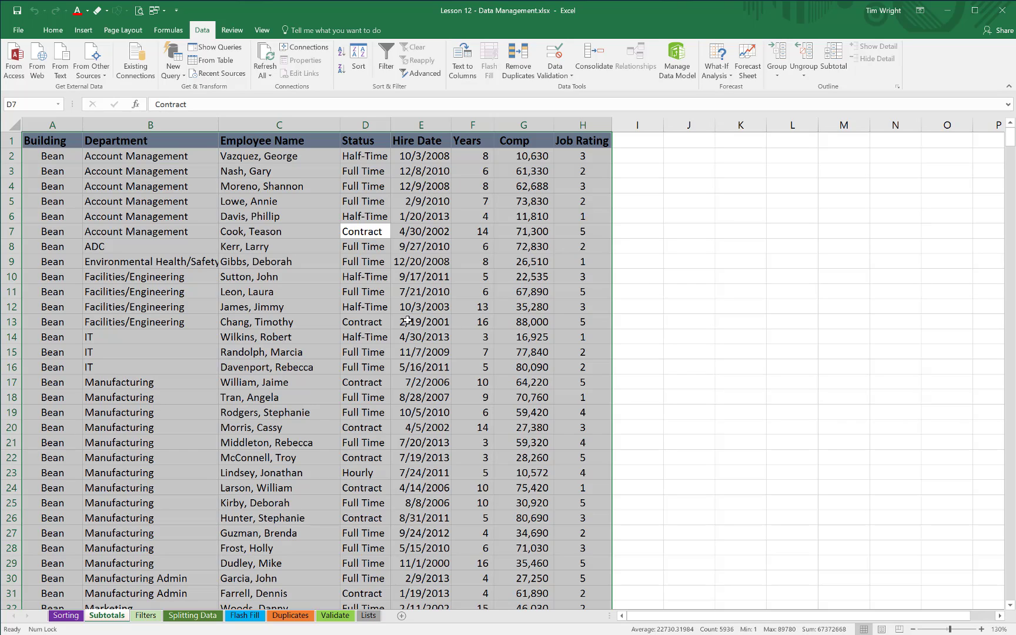
pyautogui.hotkey('ctrl', '.')
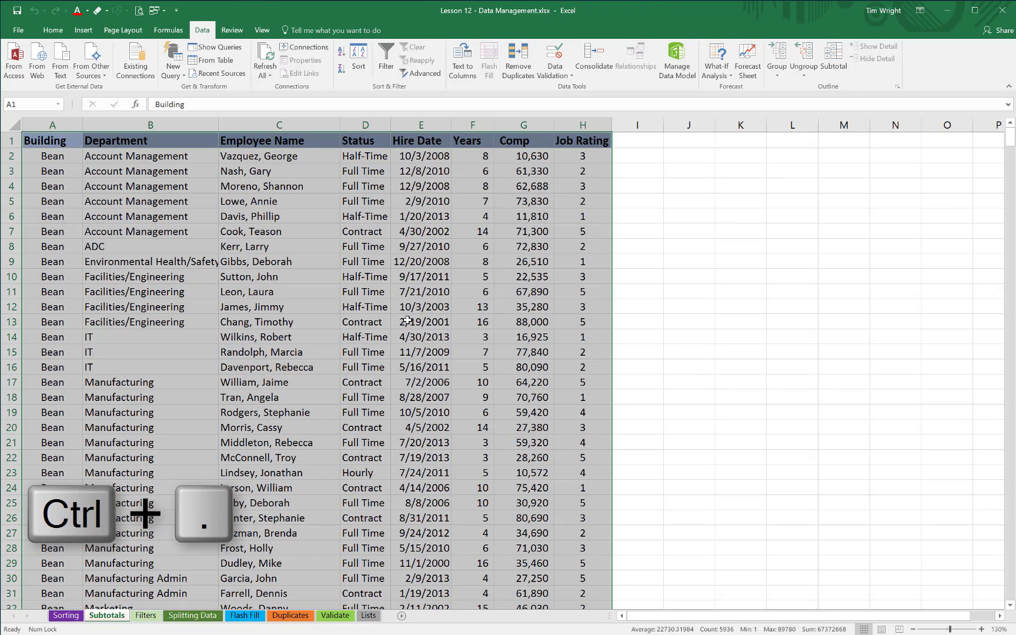
pyautogui.hotkey('ctrl', '.')
pyautogui.hotkey('ctrl', '.')
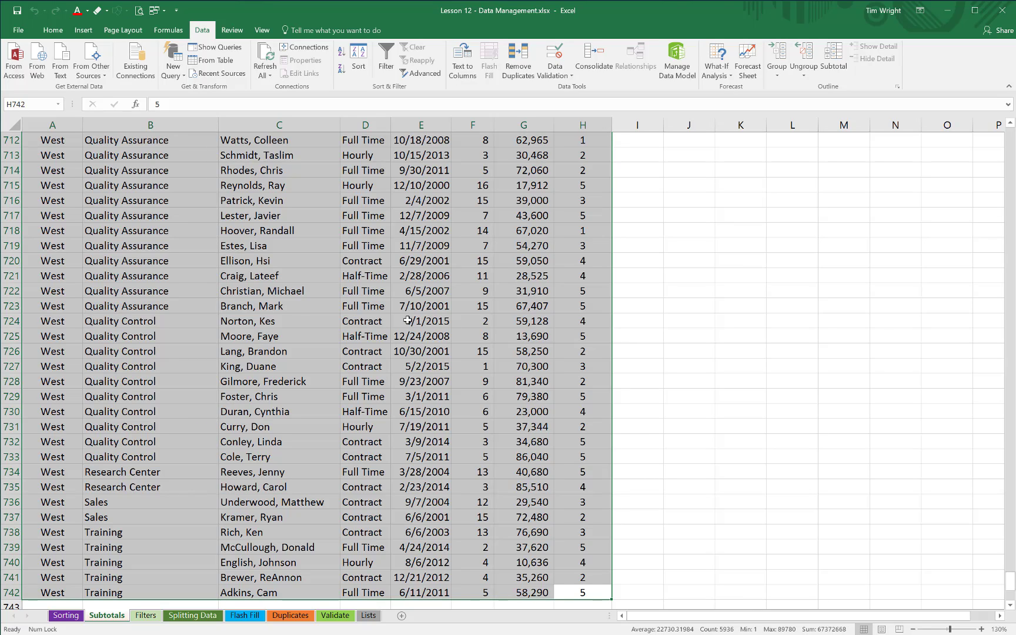
pyautogui.hotkey('ctrl', '.')
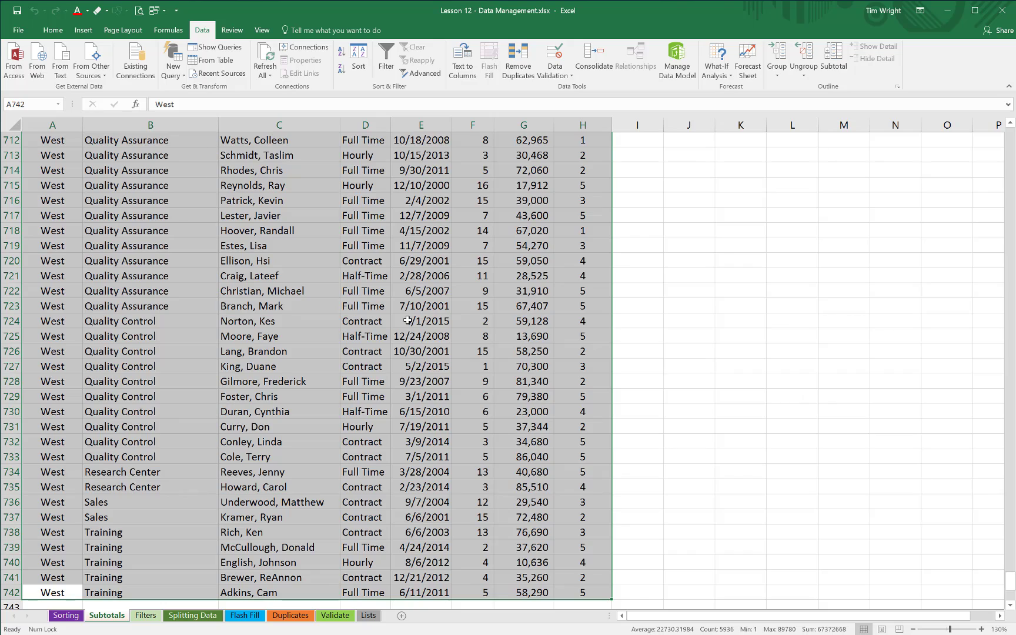
pyautogui.hotkey('ctrl', '.')
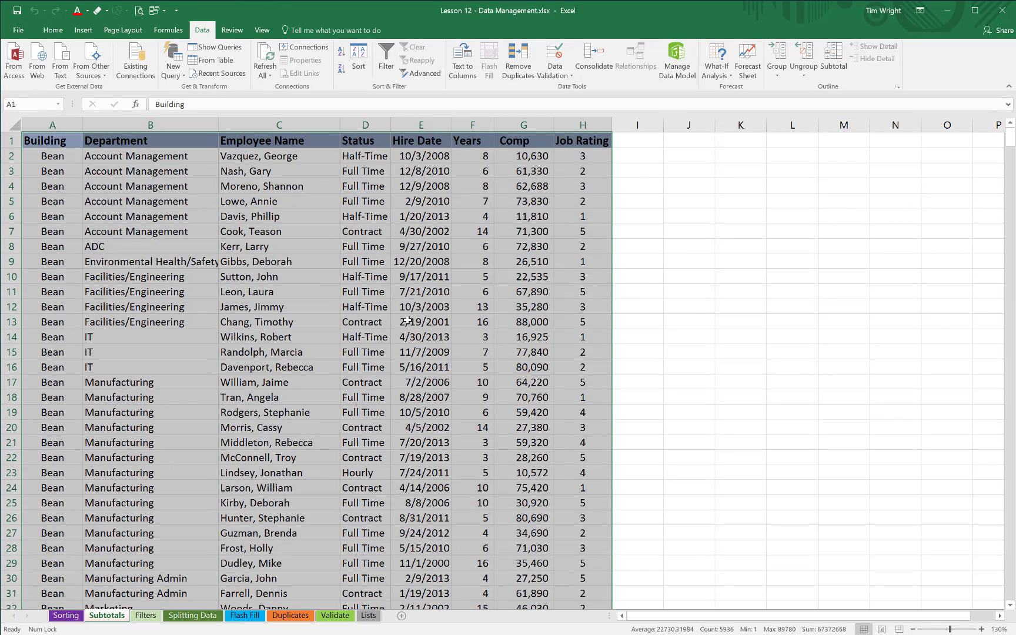
pyautogui.doubleClick(409, 321)
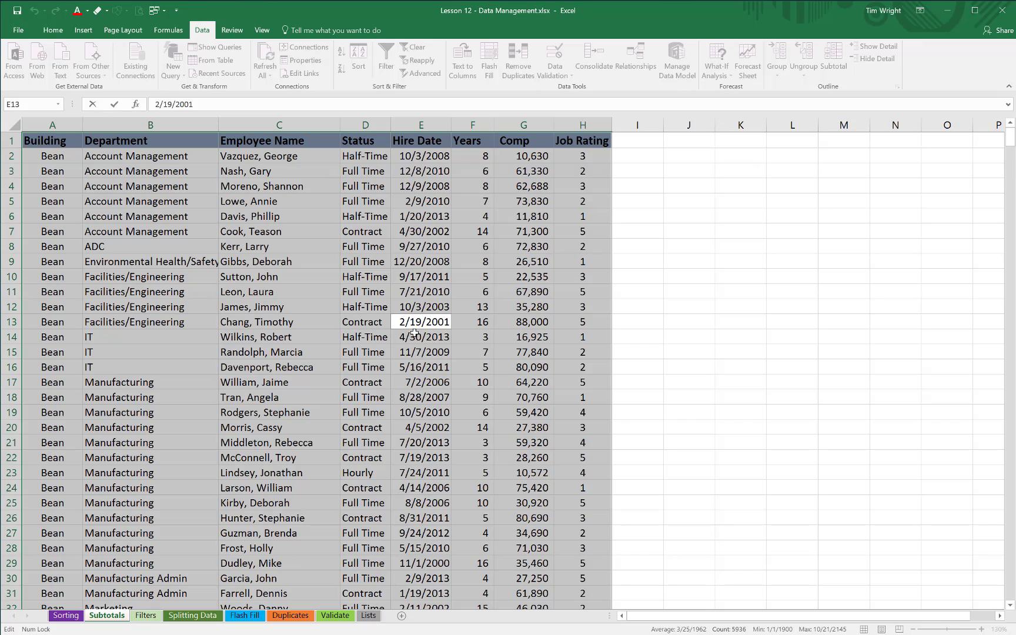
pyautogui.click(414, 333)
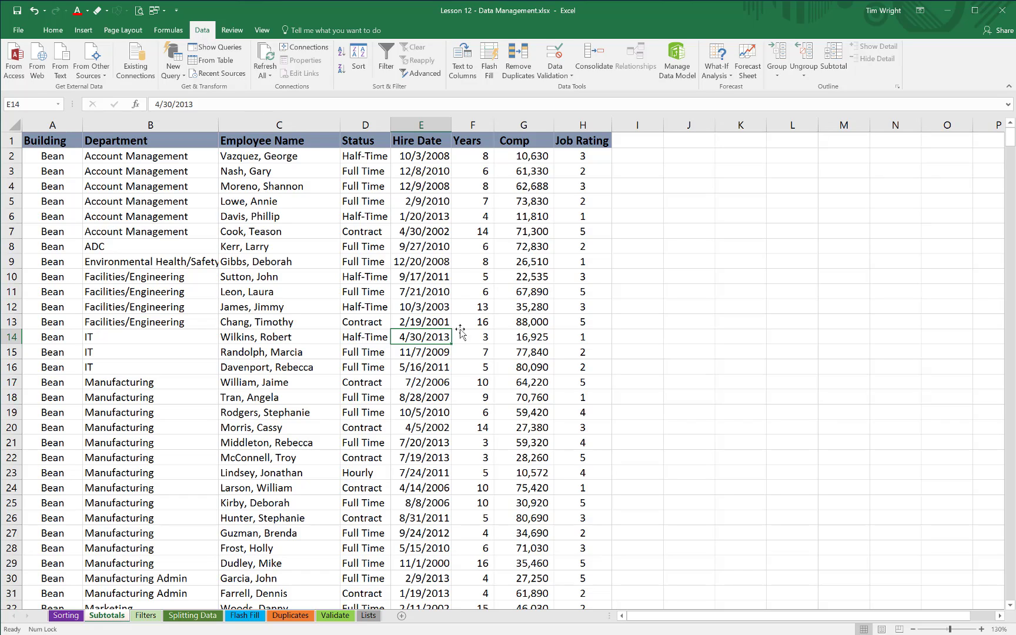
# Step: Add Count subtotals at each change in Building for the Department, Employee Name and Job Rating columns
pyautogui.click(835, 57)
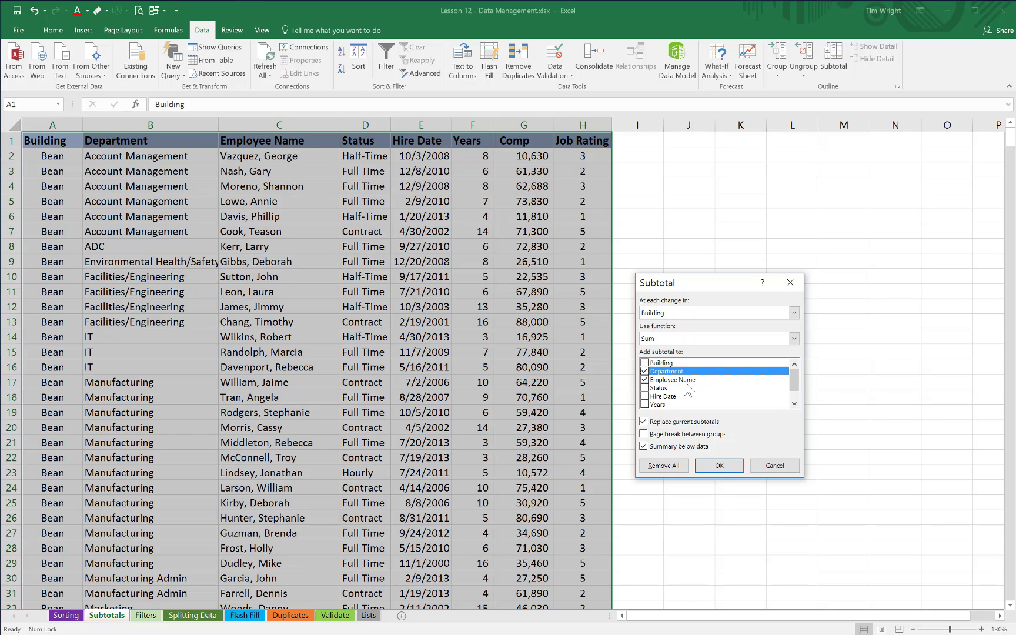
pyautogui.click(674, 339)
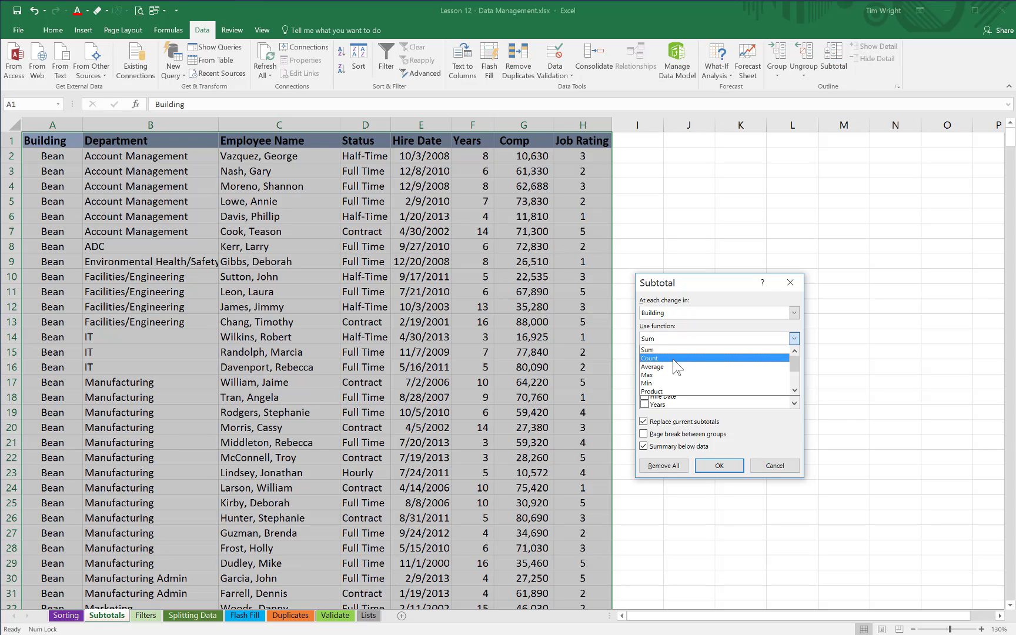
pyautogui.click(672, 359)
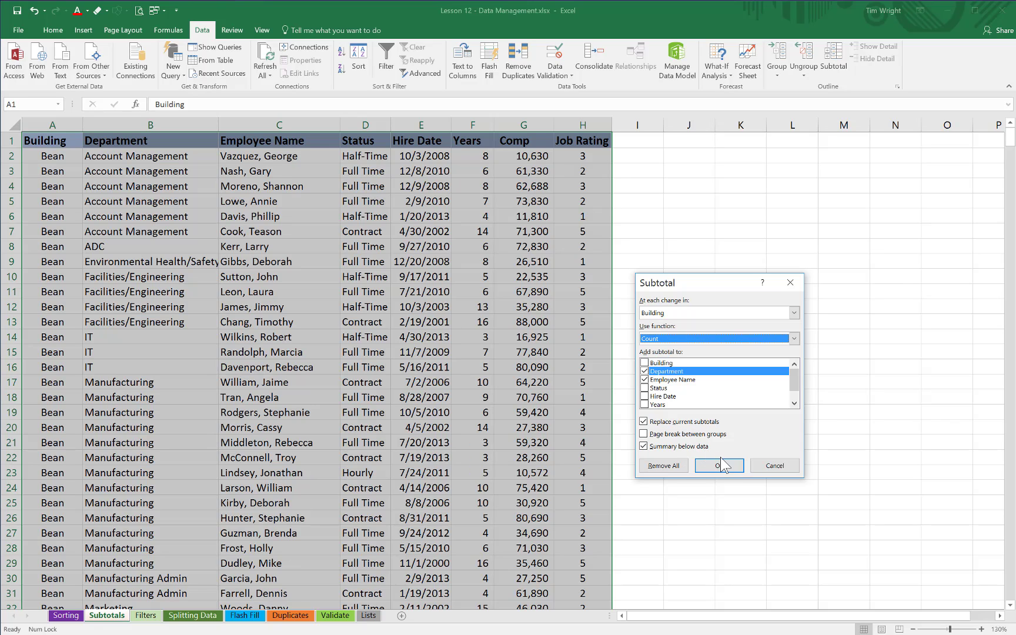
pyautogui.click(725, 465)
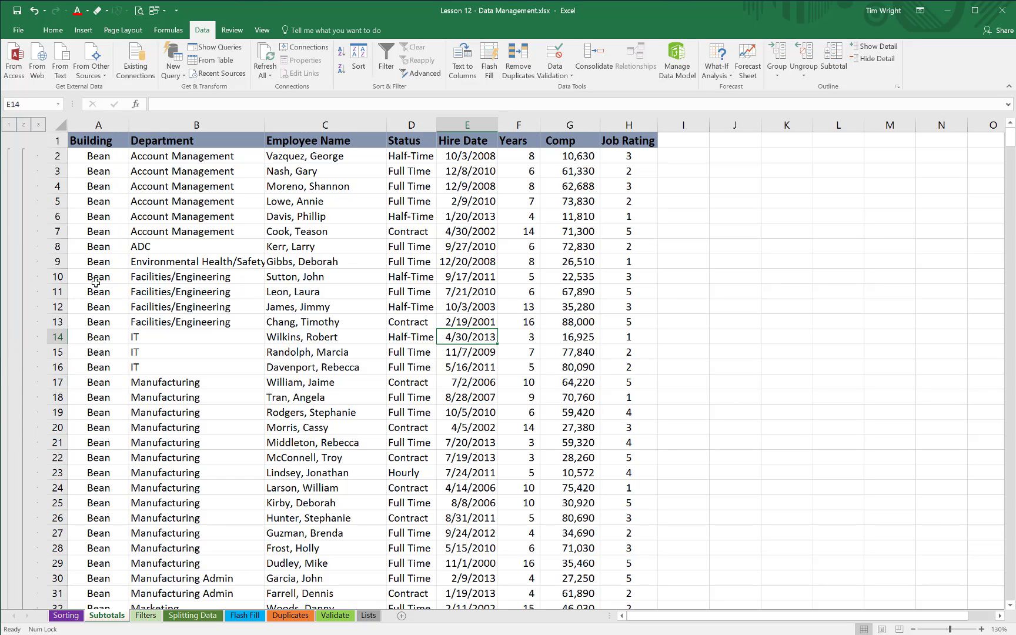
pyautogui.scroll(-3, 101, 385)
pyautogui.scroll(-10, 102, 385)
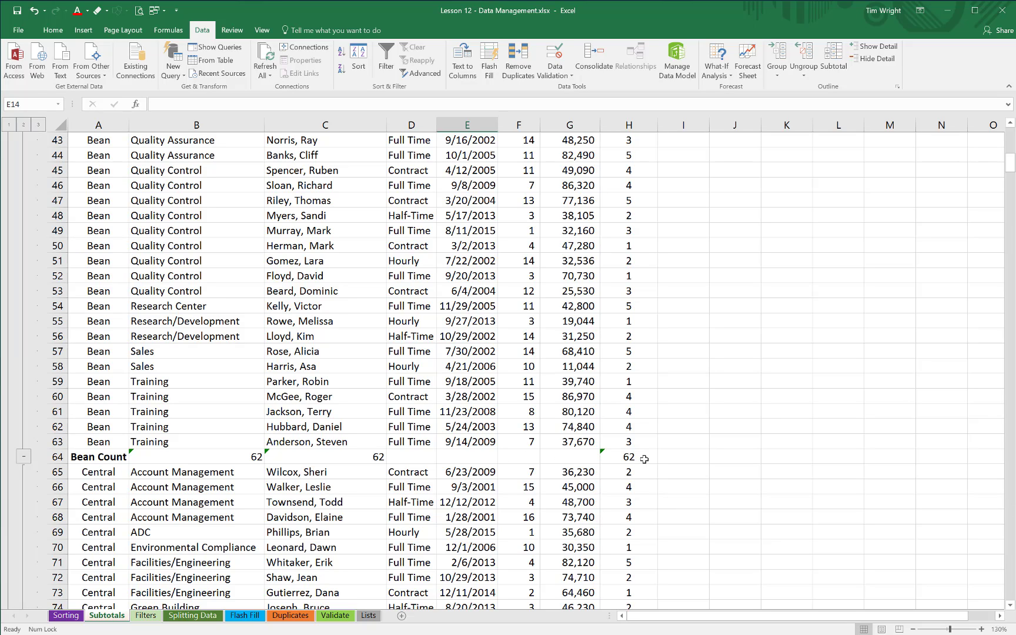
pyautogui.scroll(14, 627, 231)
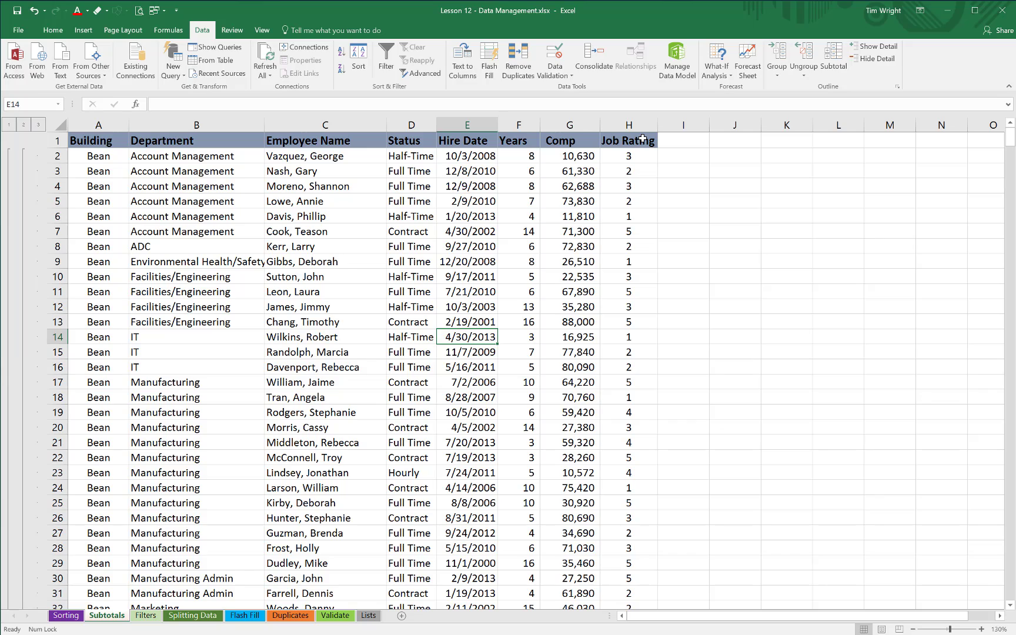
# Step: Reopen the subtotal settings from a cell in the data and set the grouping to each change in Department
pyautogui.click(408, 247)
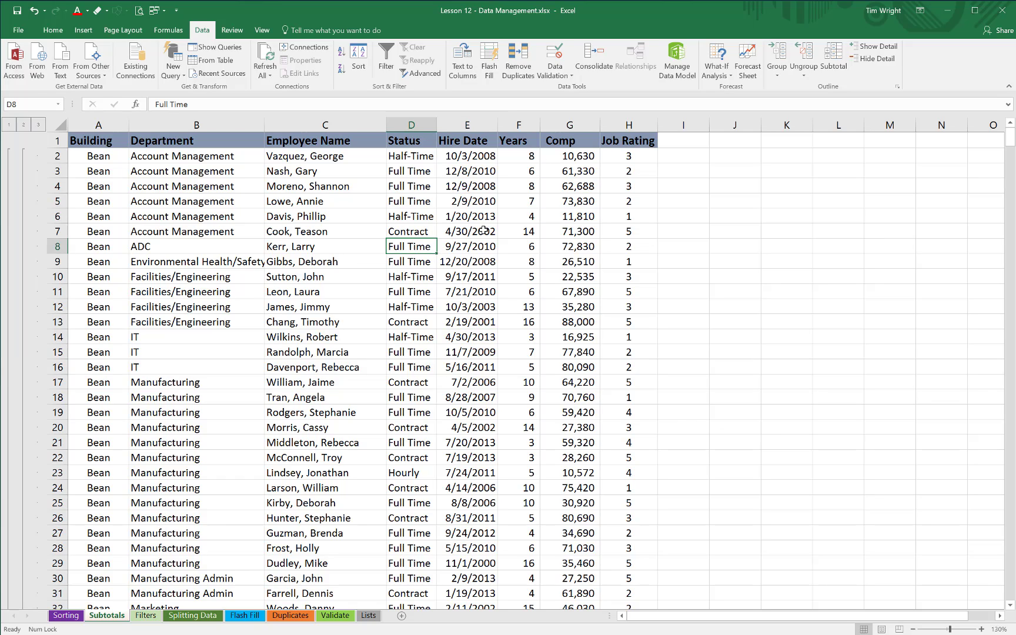
pyautogui.click(837, 56)
pyautogui.moveTo(708, 286); pyautogui.dragTo(784, 235)
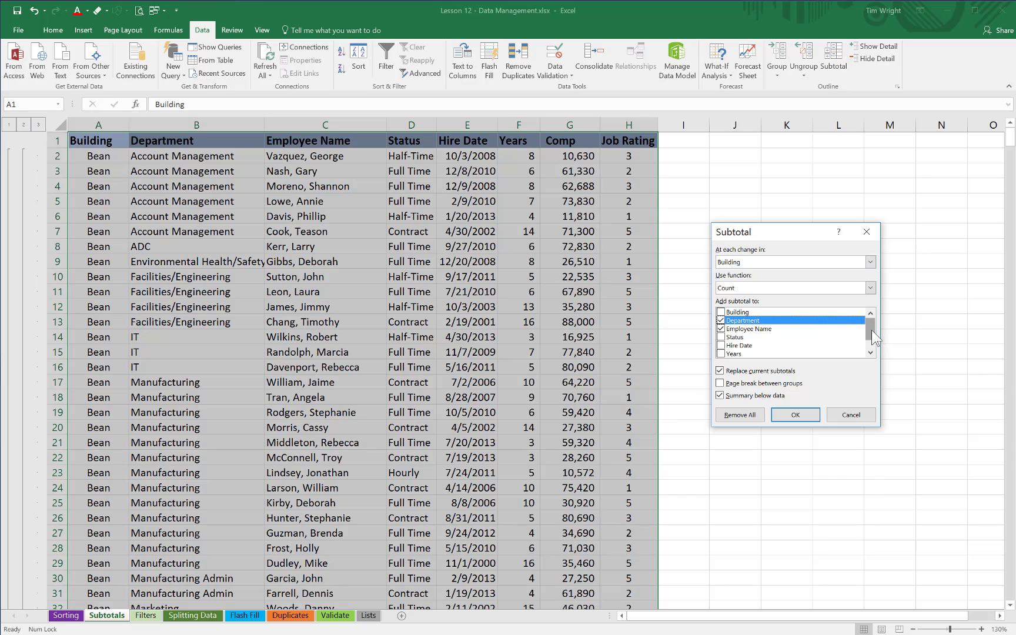
pyautogui.moveTo(872, 330); pyautogui.dragTo(872, 340)
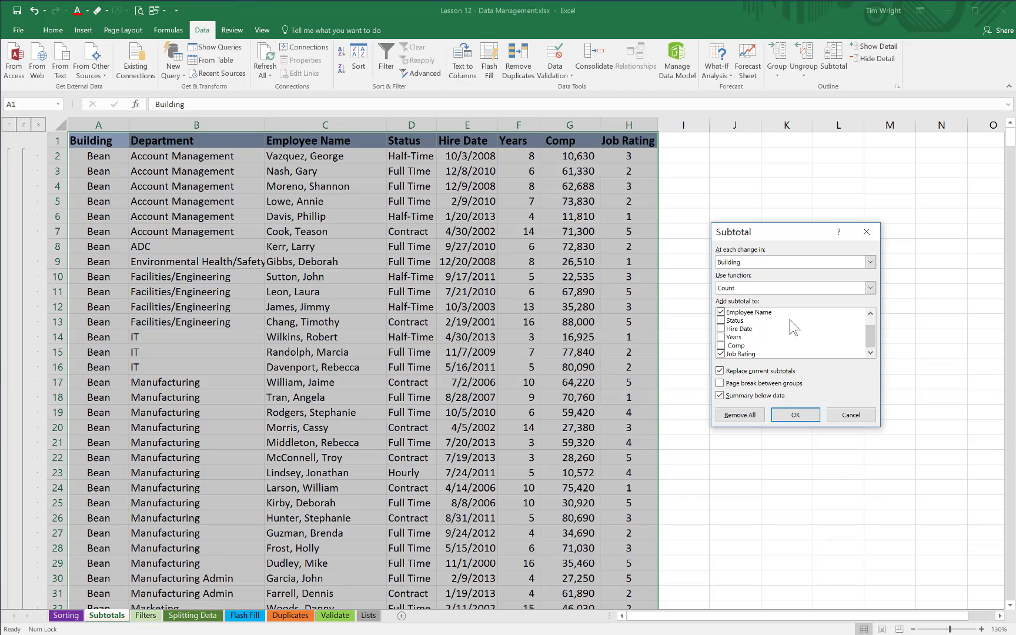
pyautogui.click(871, 263)
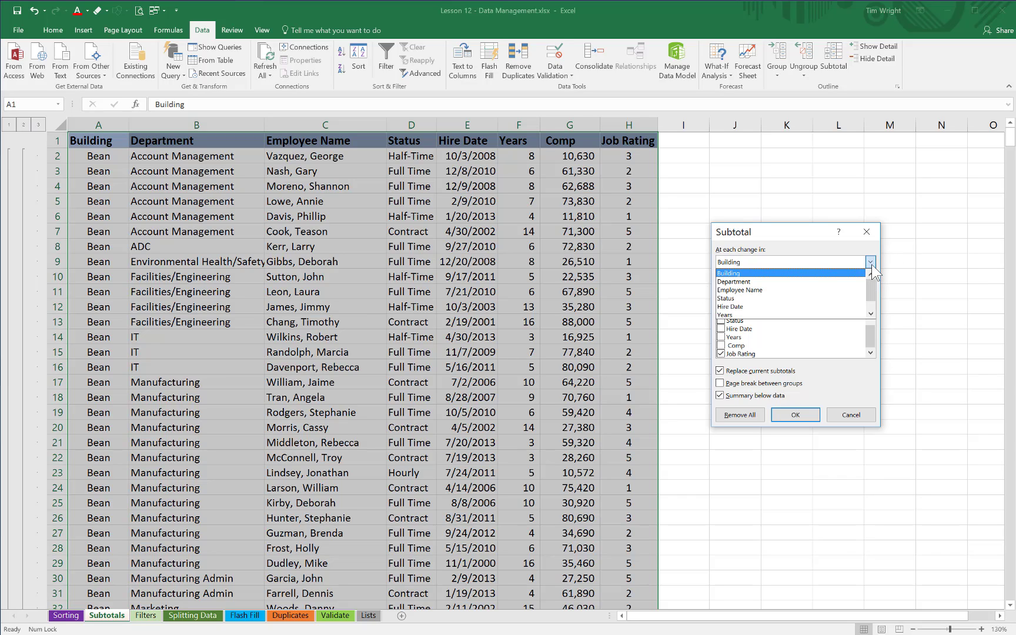
pyautogui.click(779, 282)
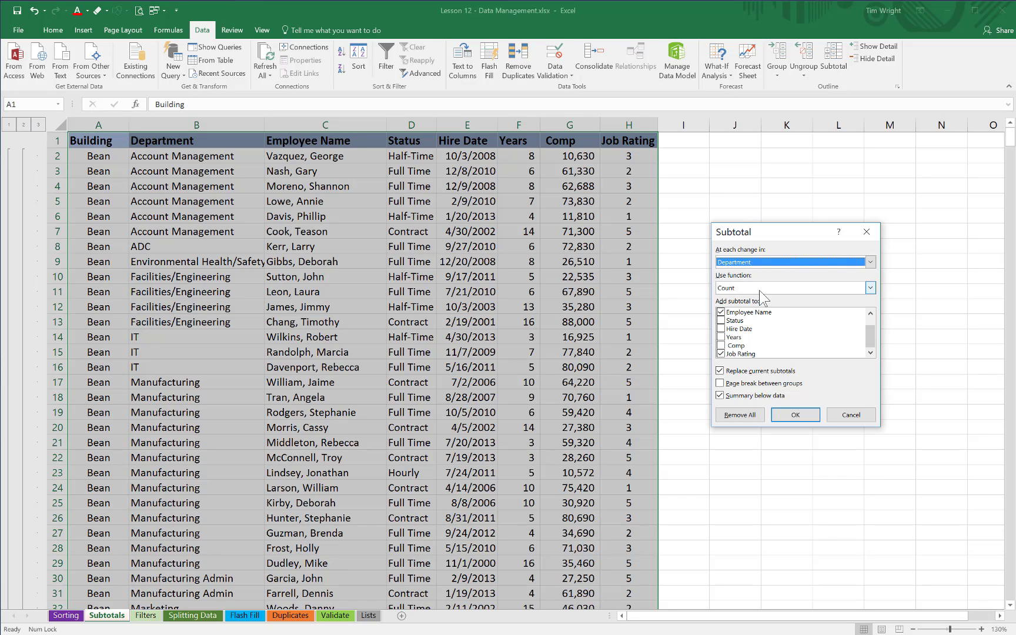
# Step: Exclude Employee Name and Job Rating from the subtotal, keeping only Department, and apply it in place of the current subtotals
pyautogui.click(722, 313)
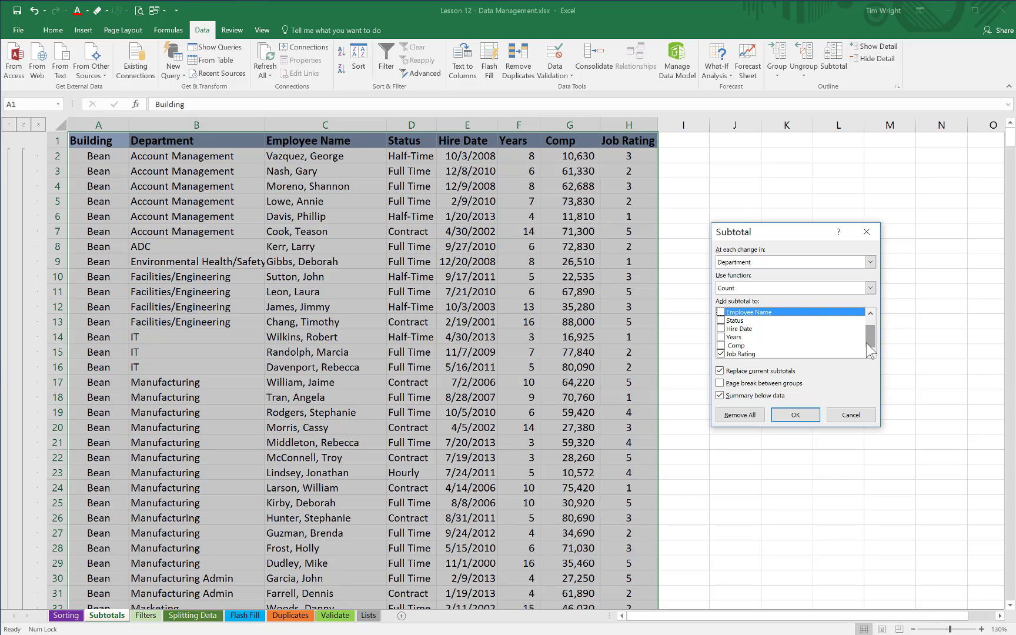
pyautogui.moveTo(866, 343)
pyautogui.mouseDown()
pyautogui.moveTo(866, 319)
pyautogui.moveTo(873, 334)
pyautogui.mouseUp()
pyautogui.click(721, 353)
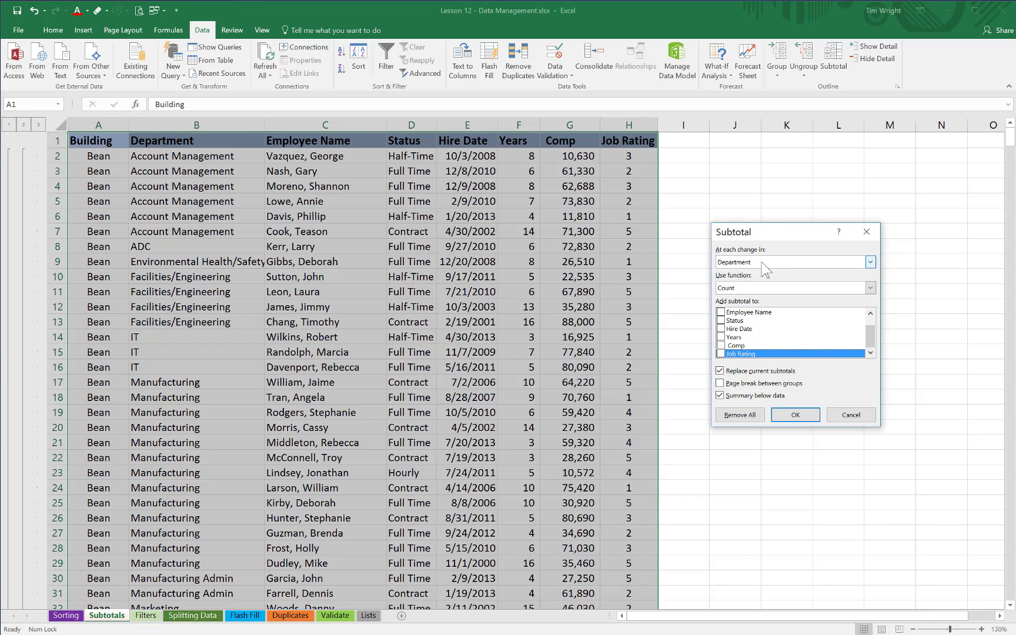
pyautogui.moveTo(873, 347); pyautogui.dragTo(870, 325)
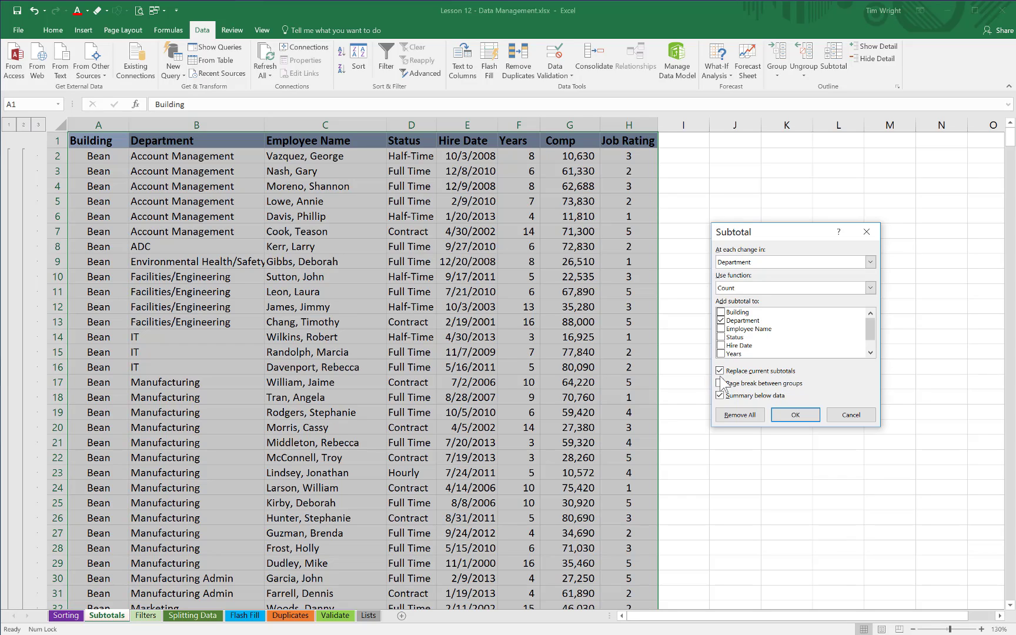
pyautogui.click(798, 418)
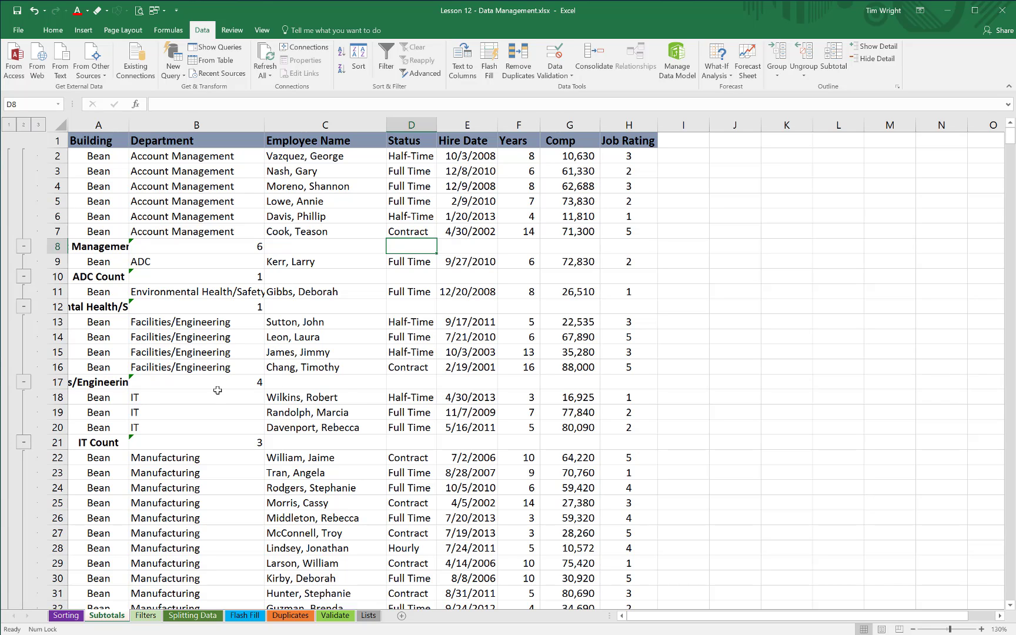
# Step: Collapse the Bean building's department groups one by one, from Account Management through Molding
pyautogui.scroll(-2, 217, 393)
pyautogui.scroll(2, 217, 393)
pyautogui.click(23, 247)
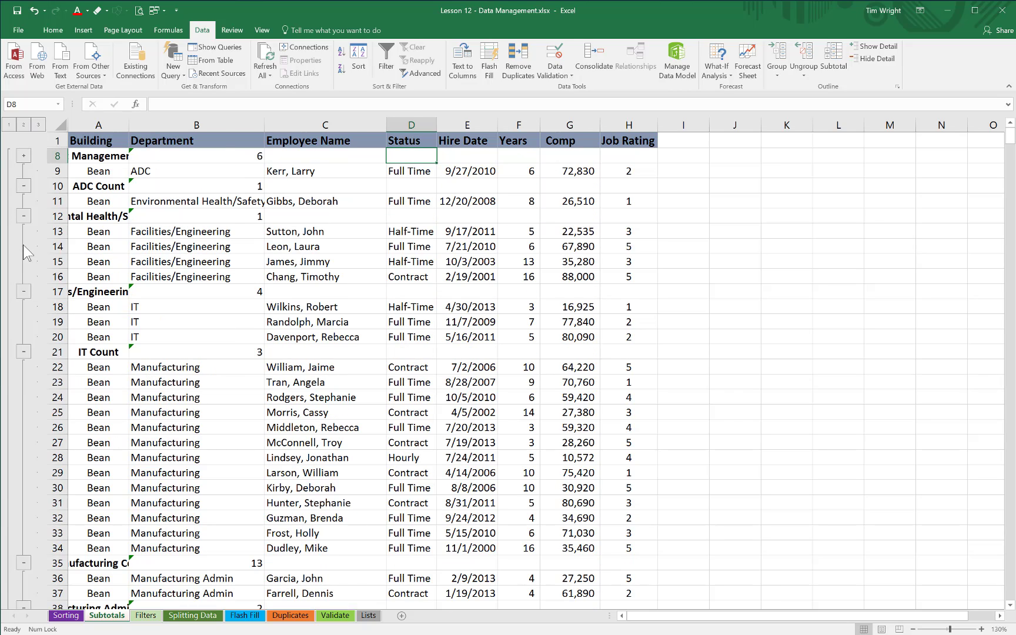
pyautogui.click(23, 186)
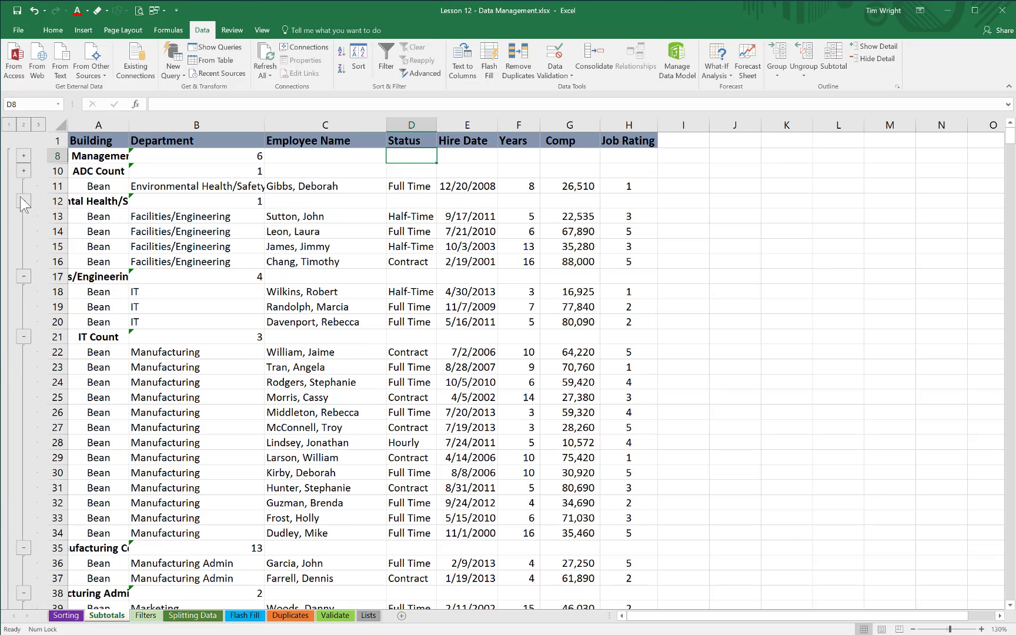
pyautogui.click(22, 199)
pyautogui.click(23, 261)
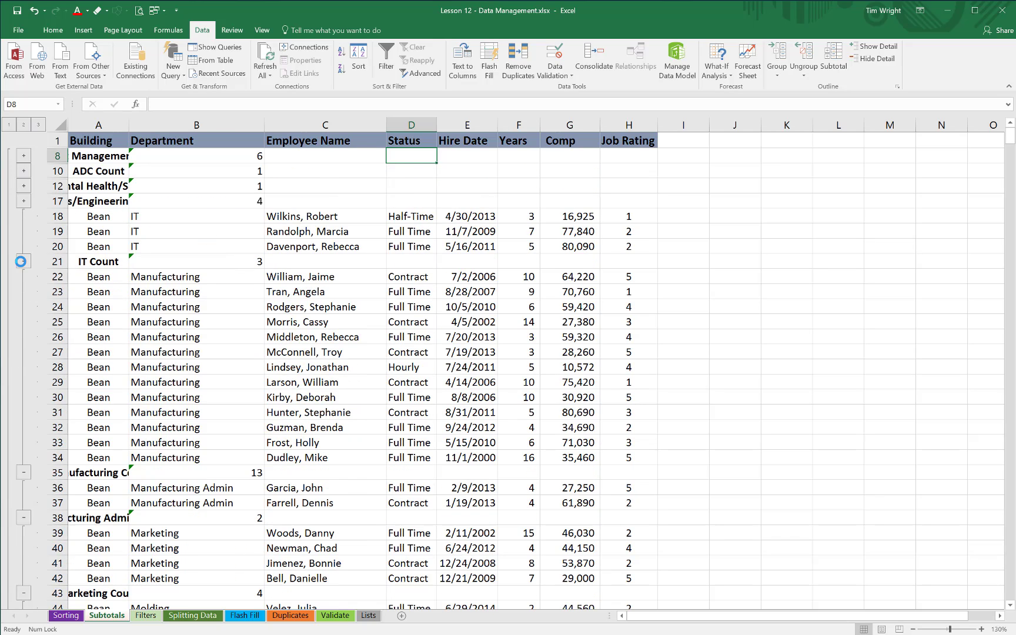
pyautogui.click(23, 261)
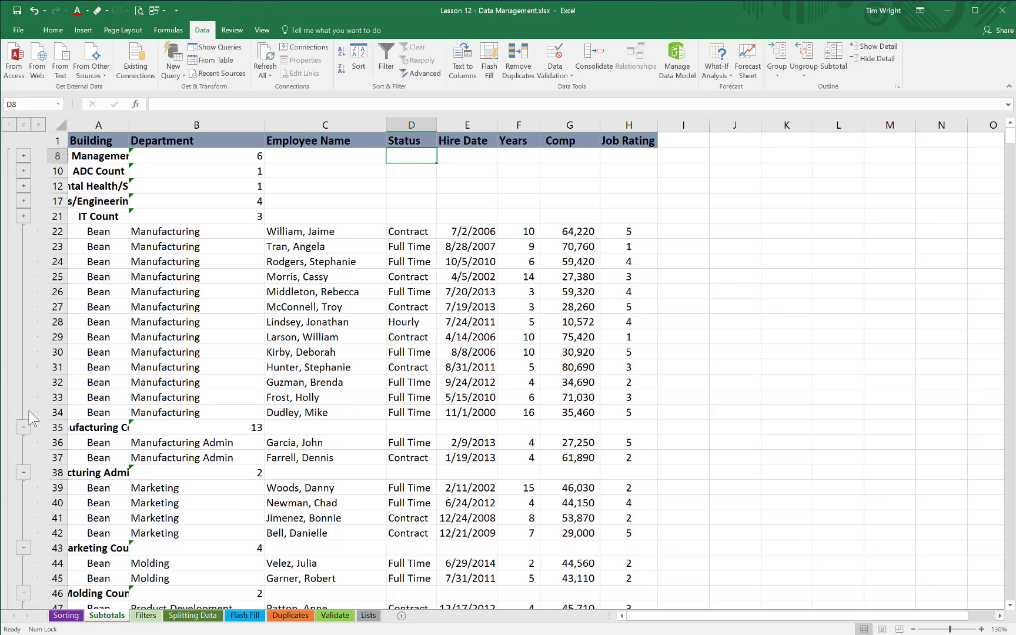
pyautogui.click(23, 428)
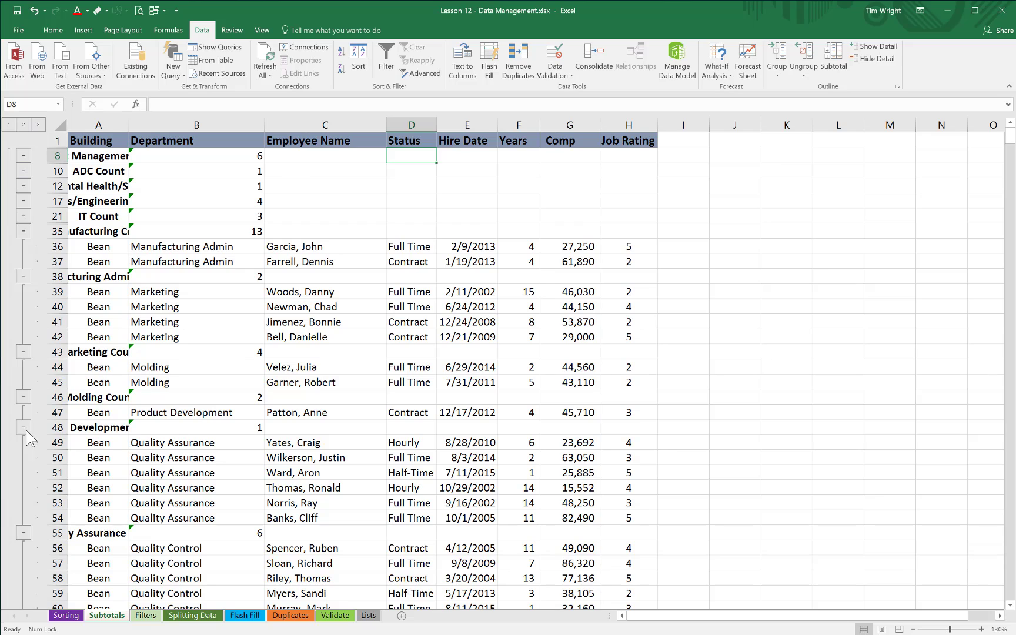
pyautogui.click(23, 397)
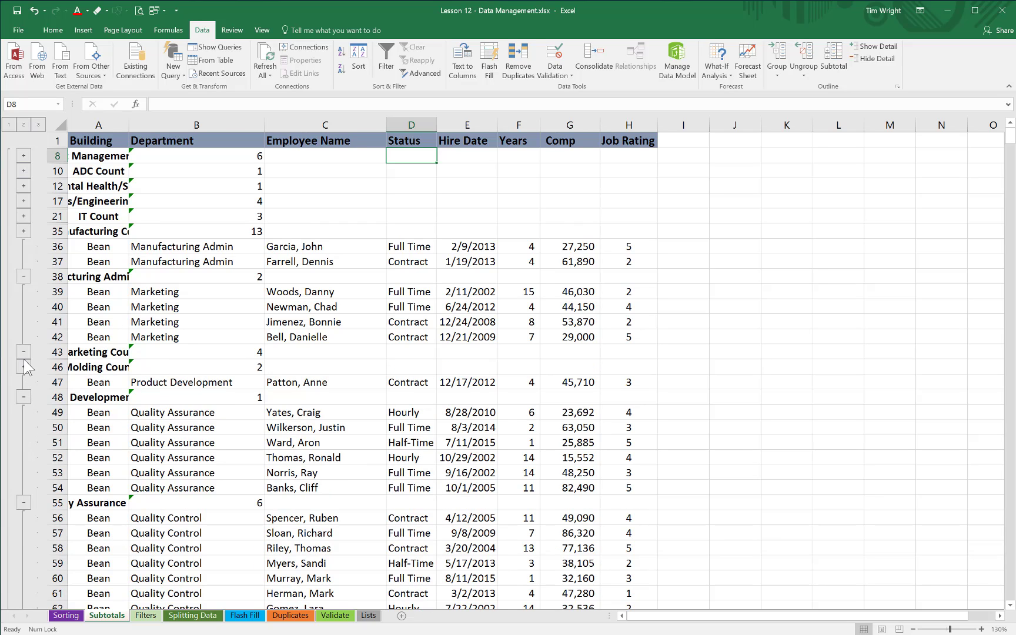
pyautogui.click(23, 352)
pyautogui.click(23, 276)
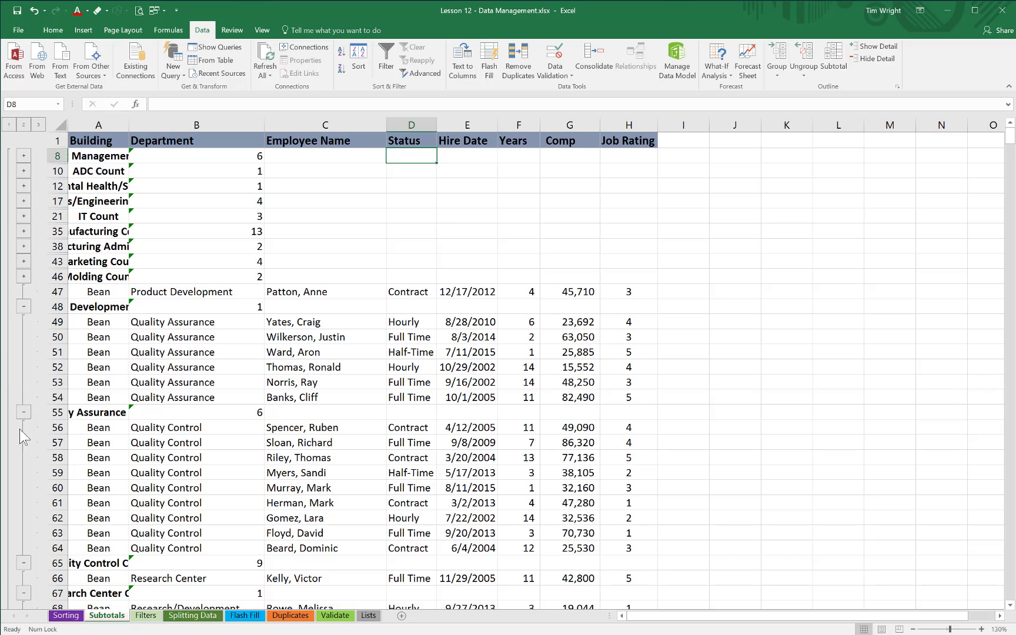
# Step: Switch the outline from full detail through the department counts to the grand count only
pyautogui.click(39, 124)
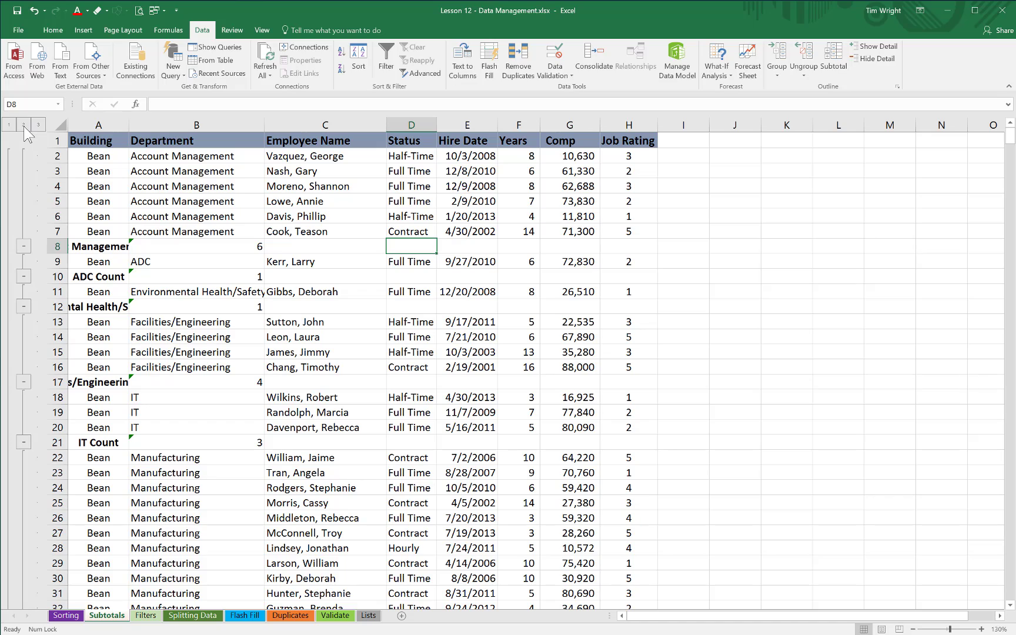
pyautogui.click(24, 125)
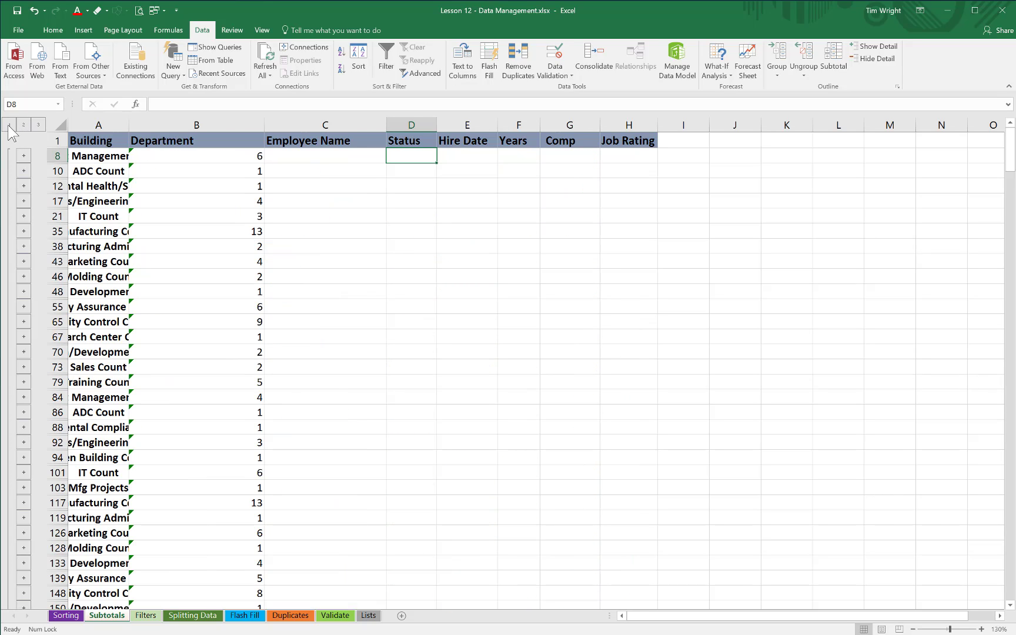
pyautogui.click(9, 126)
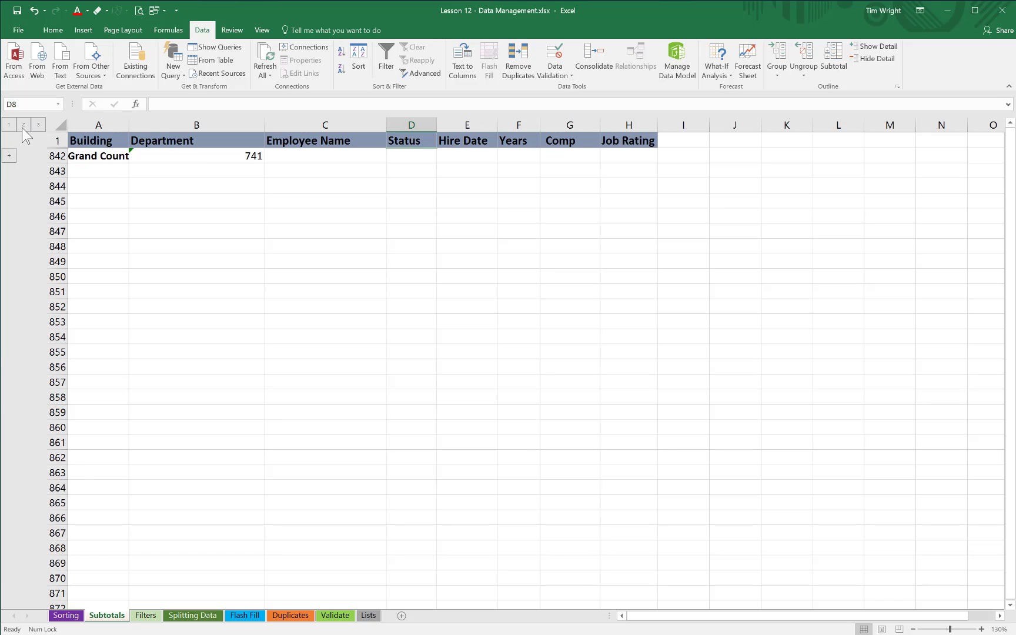
# Step: Expand the outline through the department counts to full detail, and hide and redisplay the outline symbols
pyautogui.click(24, 125)
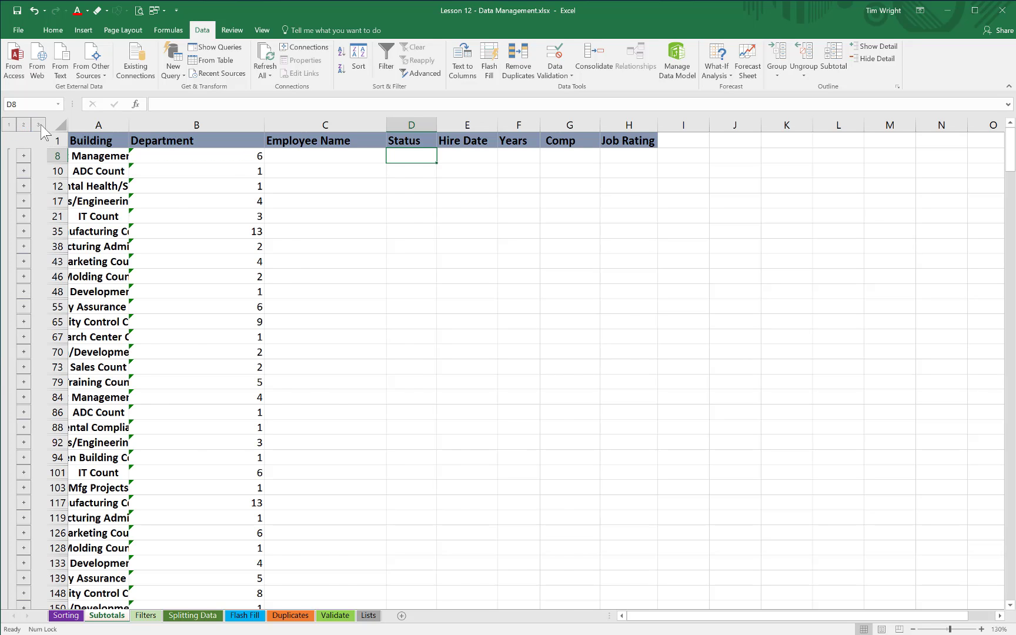
pyautogui.click(39, 125)
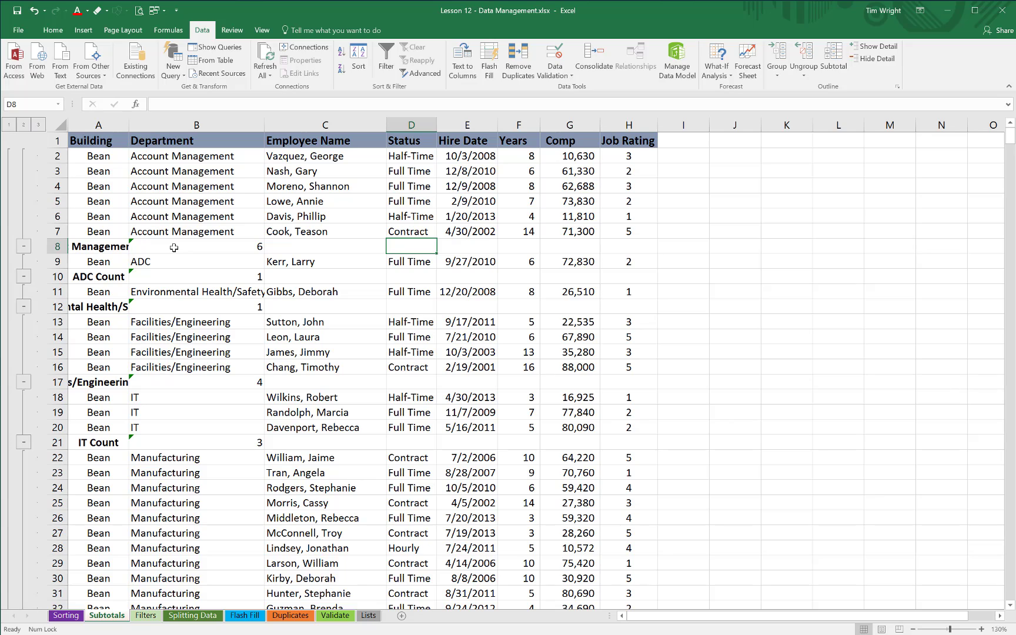
pyautogui.hotkey('ctrl', '8')
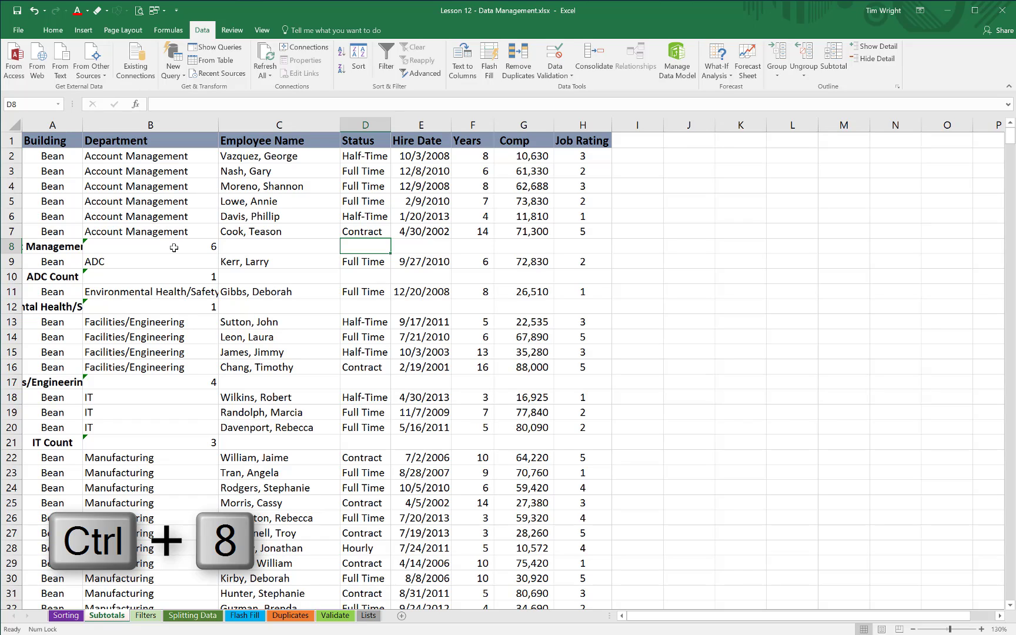
pyautogui.hotkey('ctrl', '8')
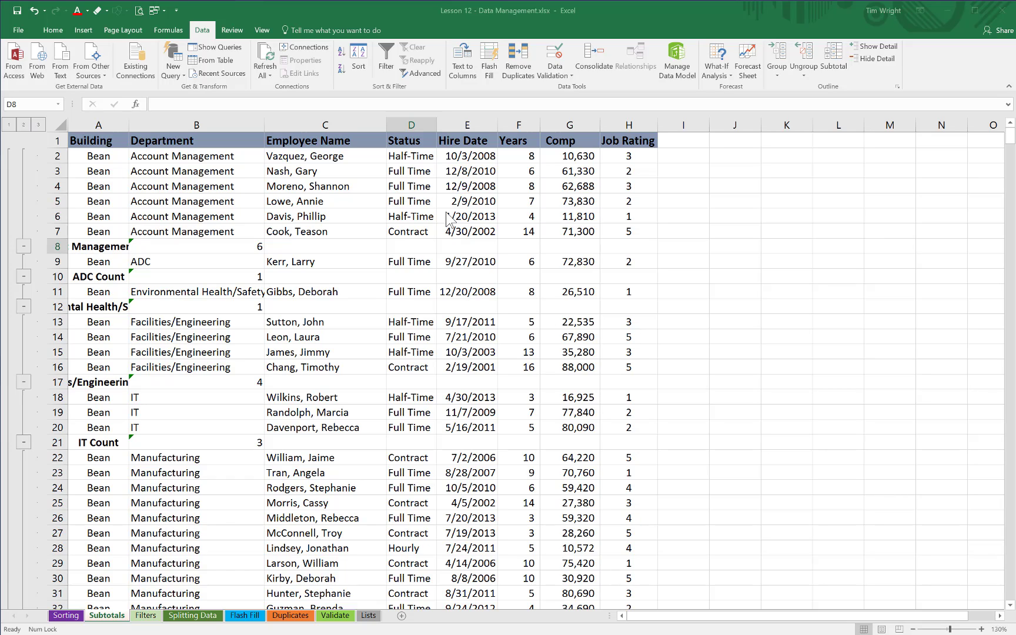
# Step: Reopen the subtotal settings from a cell in the employee data and remove all subtotals from the list
pyautogui.click(431, 231)
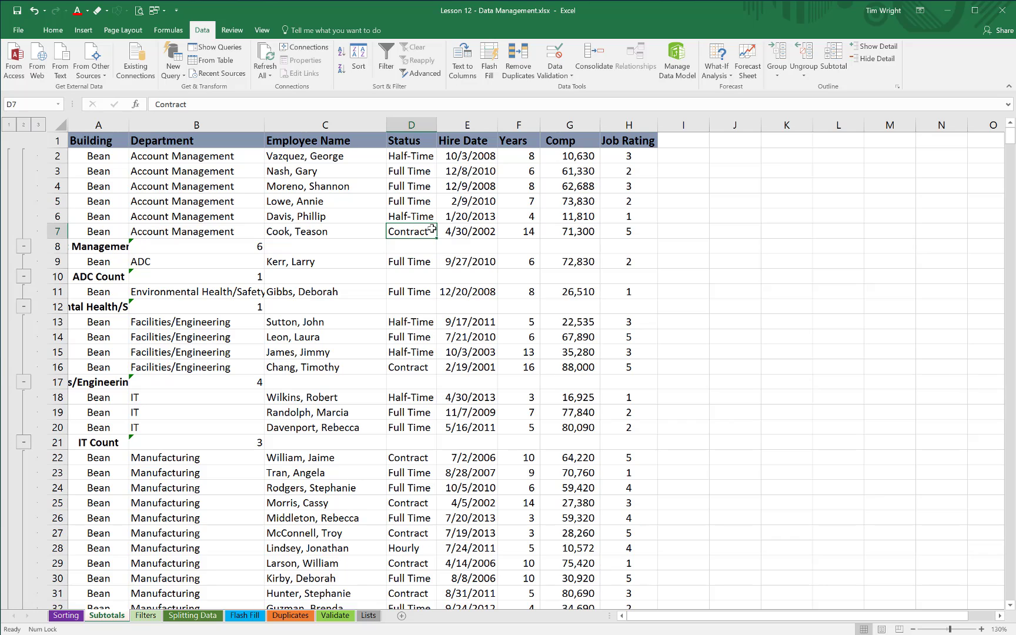
pyautogui.click(834, 58)
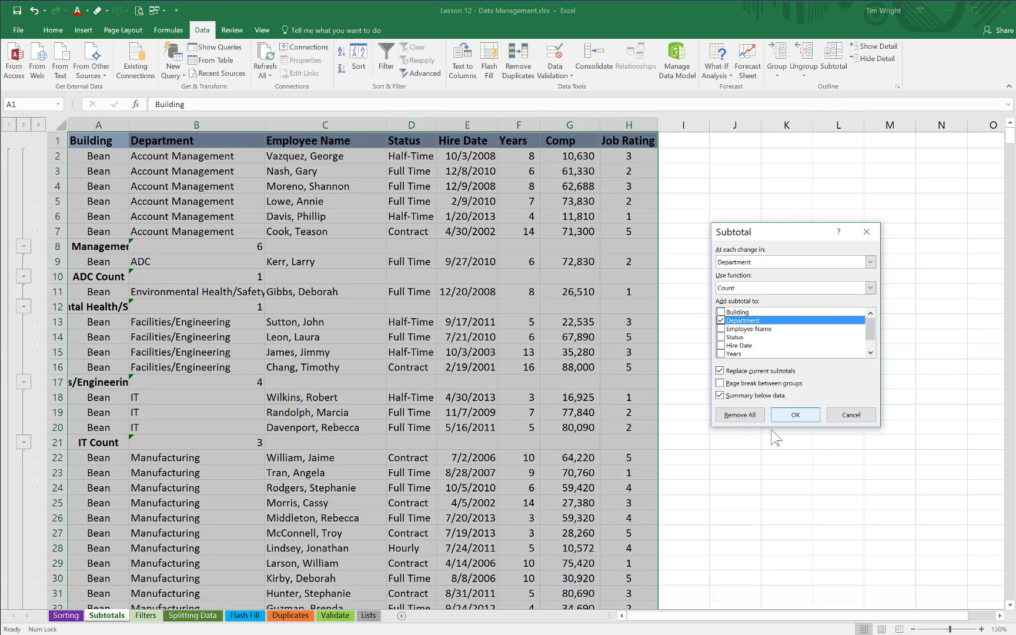
pyautogui.click(735, 415)
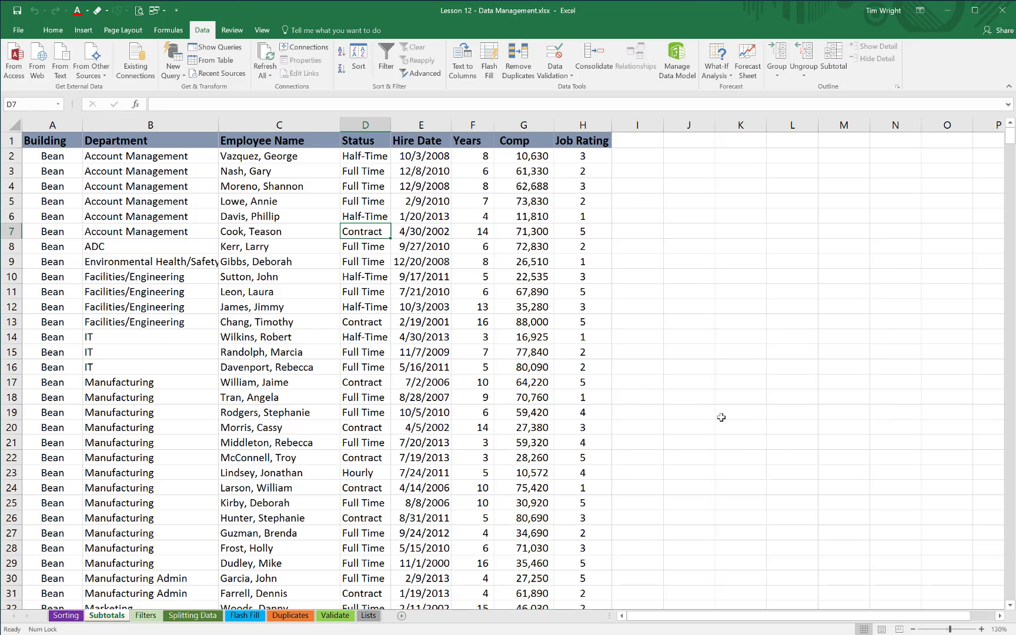